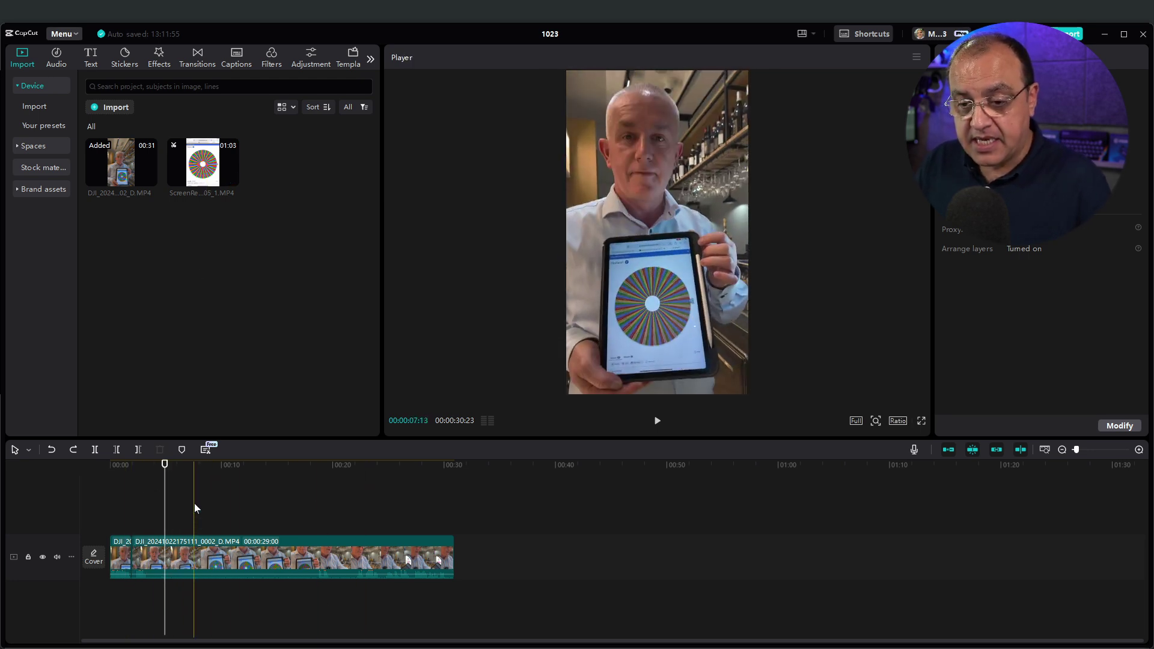
Split the DJI presenter clip, select the short piece and move the playhead to about 9 seconds
left_click(165, 559)
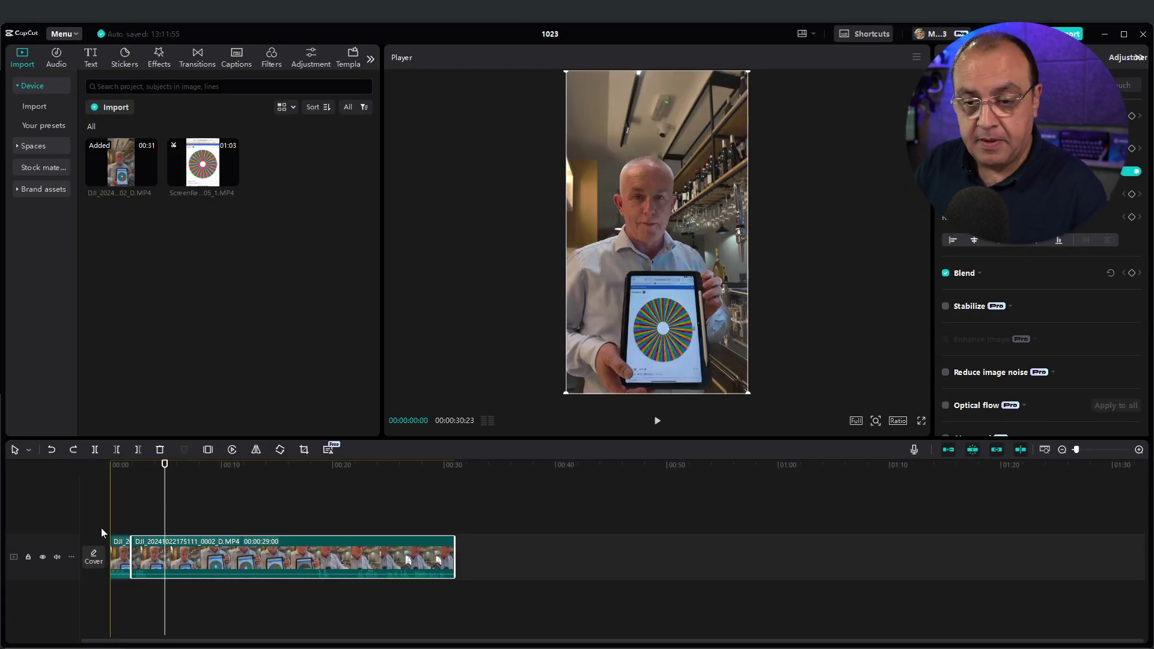
left_click(96, 449)
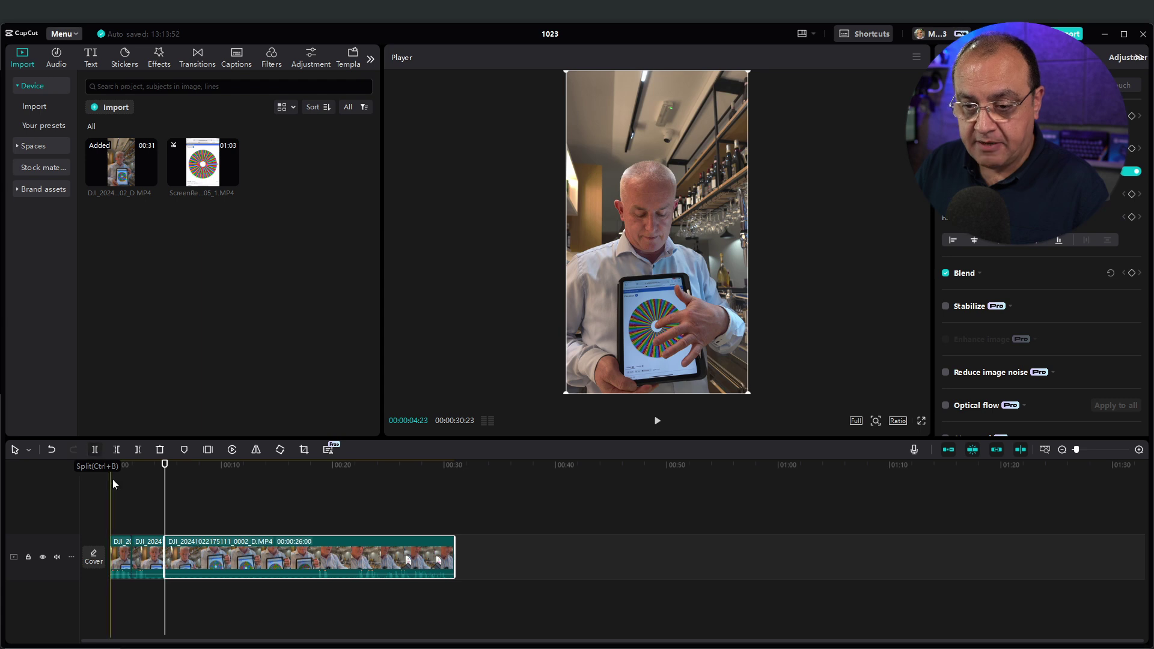
left_click(152, 545)
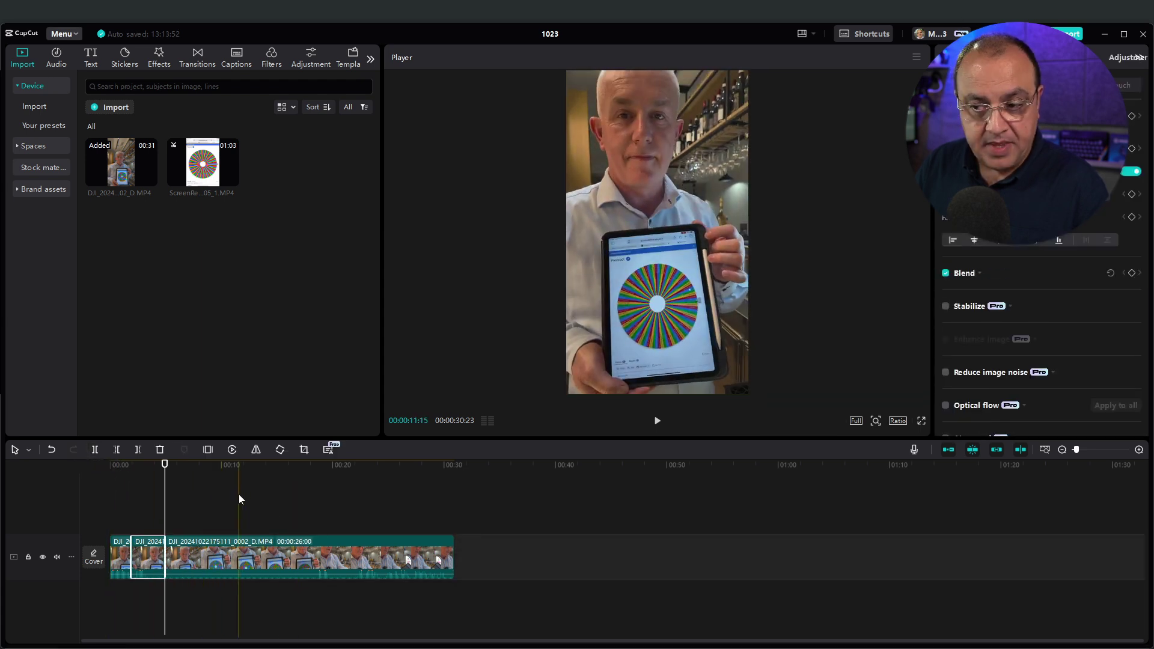
left_click(207, 490)
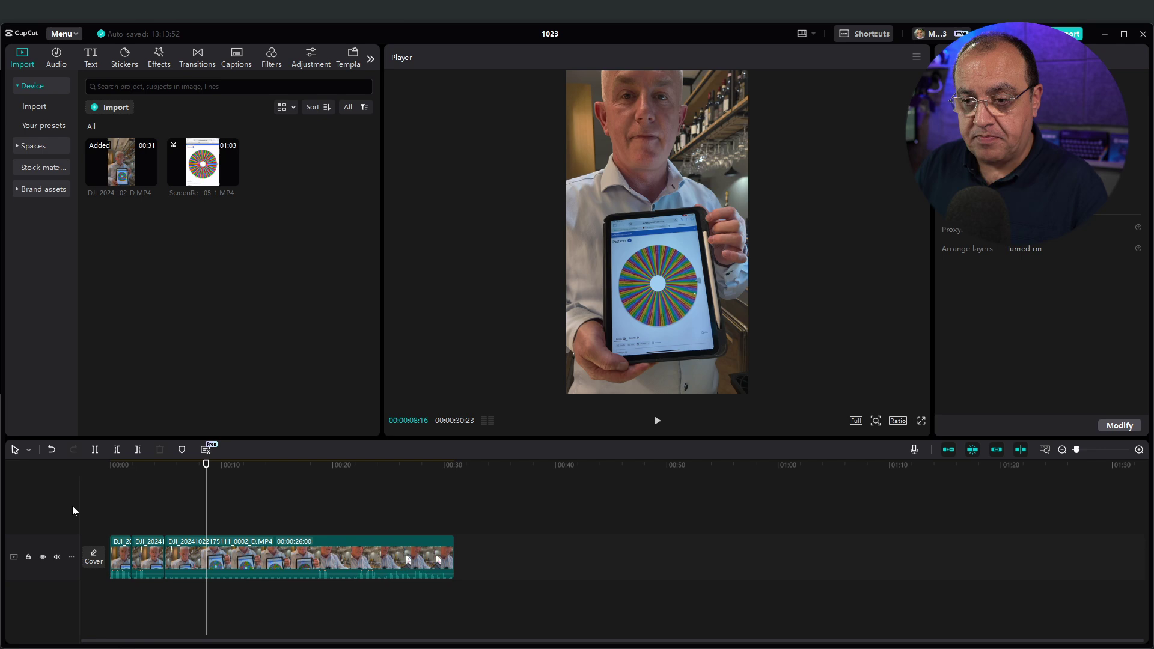
left_click(154, 550)
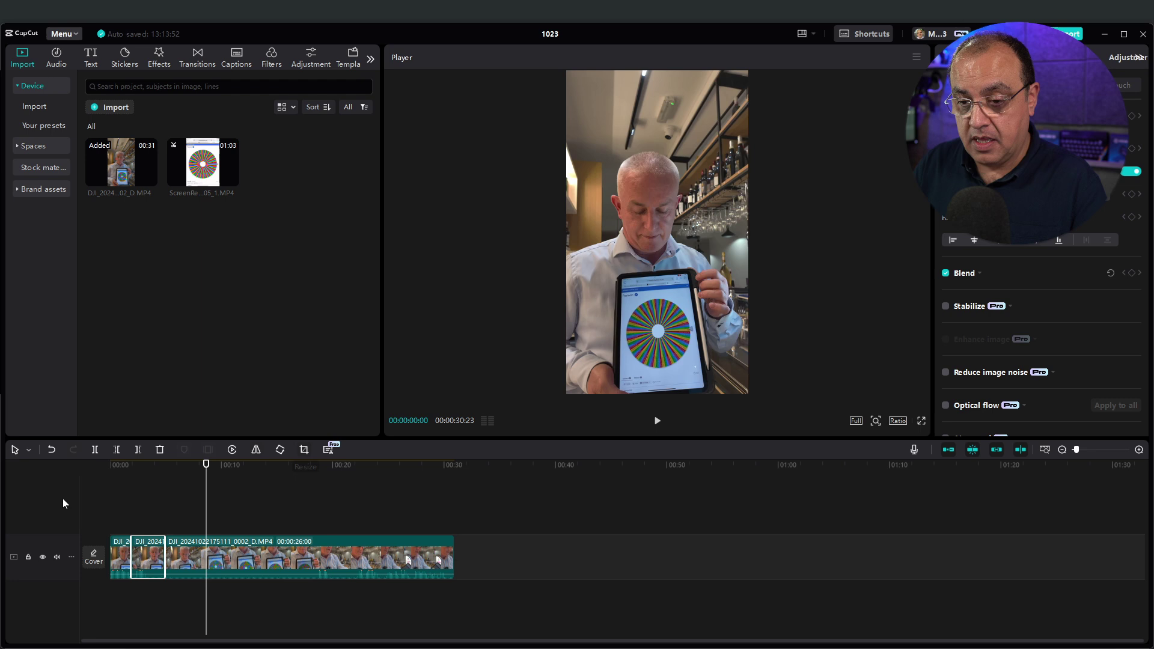
left_click(147, 467)
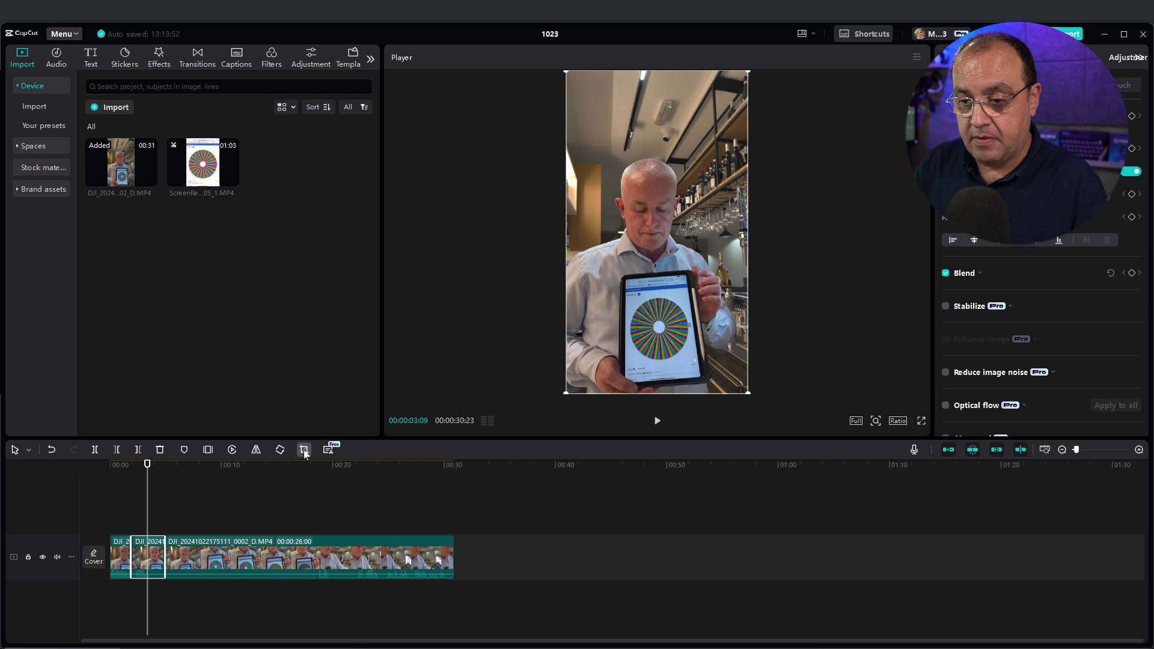
Crop the short DJI piece to a 9:16 ratio, shrinking the crop frame slightly
left_click(304, 449)
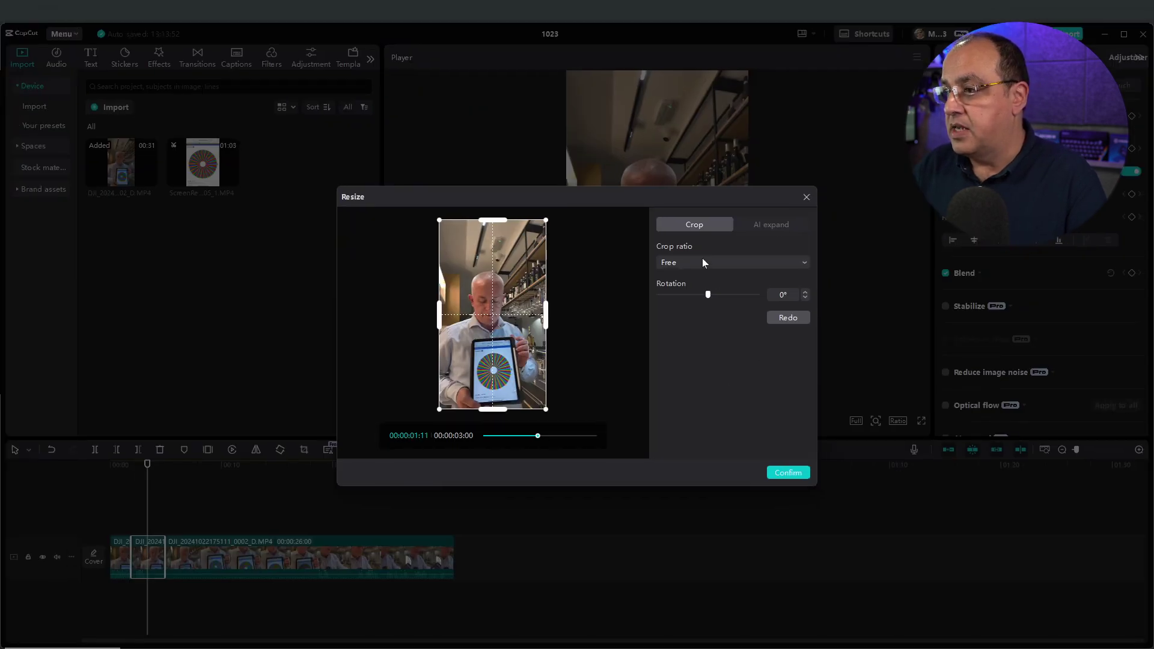
left_click(701, 262)
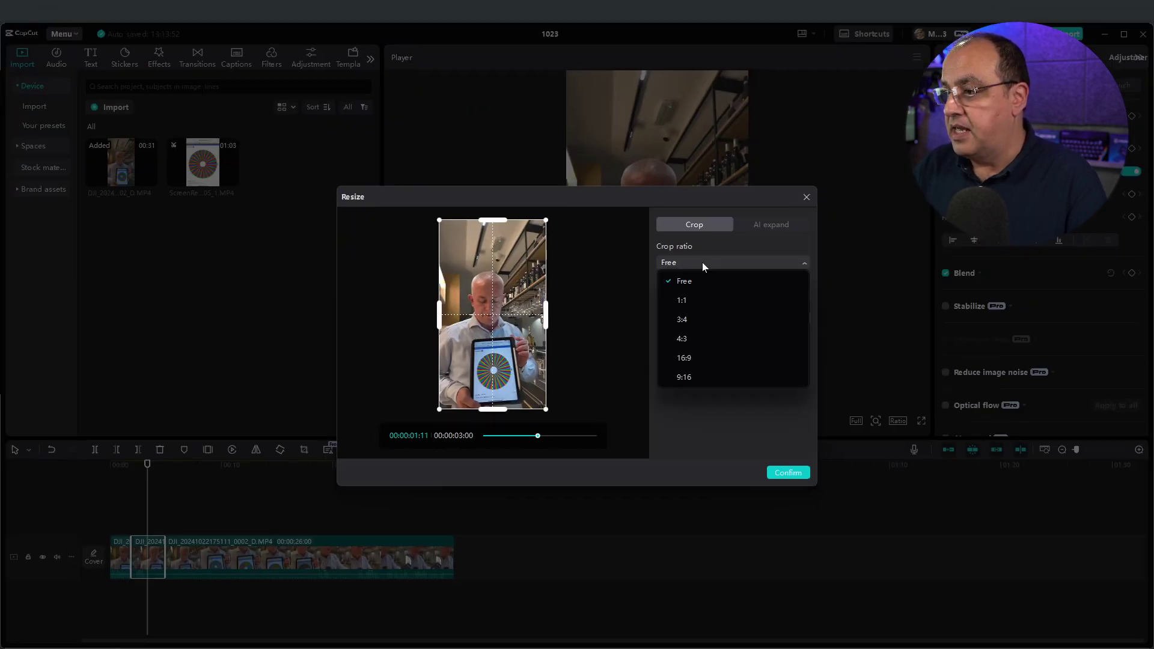
left_click(701, 376)
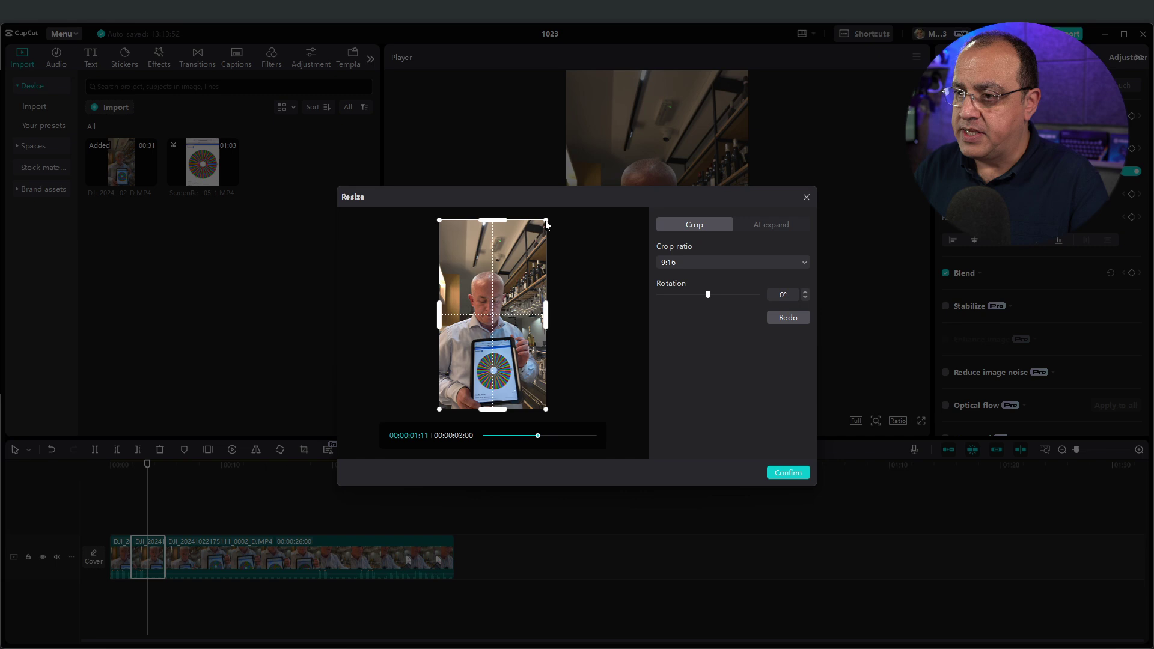
left_click_drag(545, 221, 530, 240)
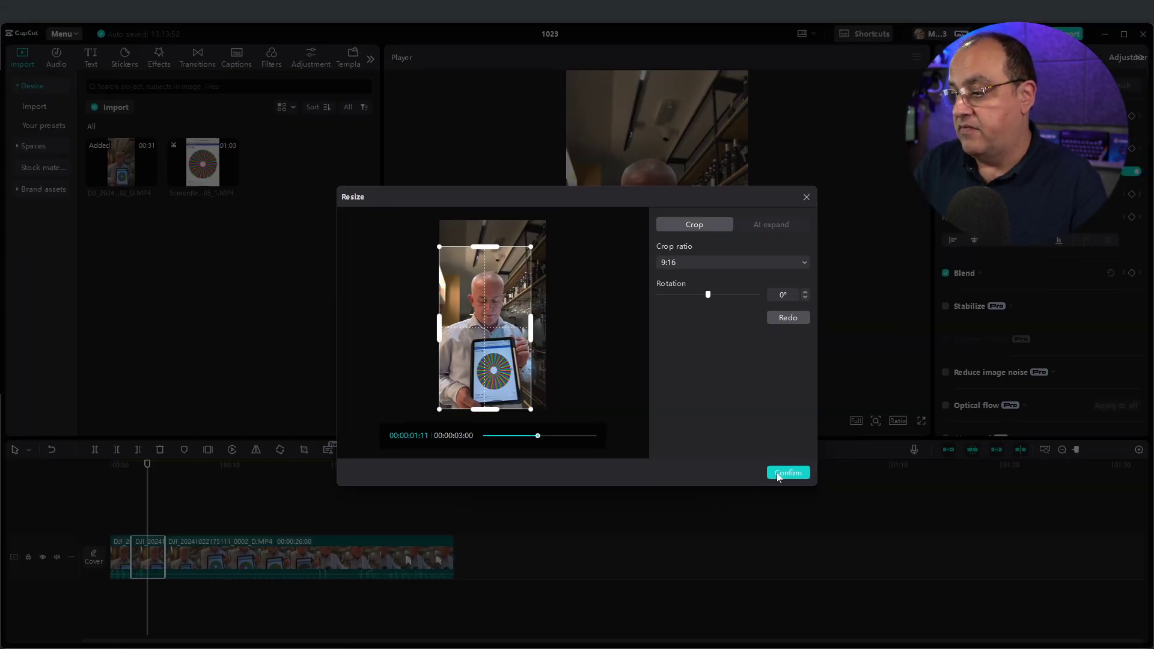
left_click(777, 472)
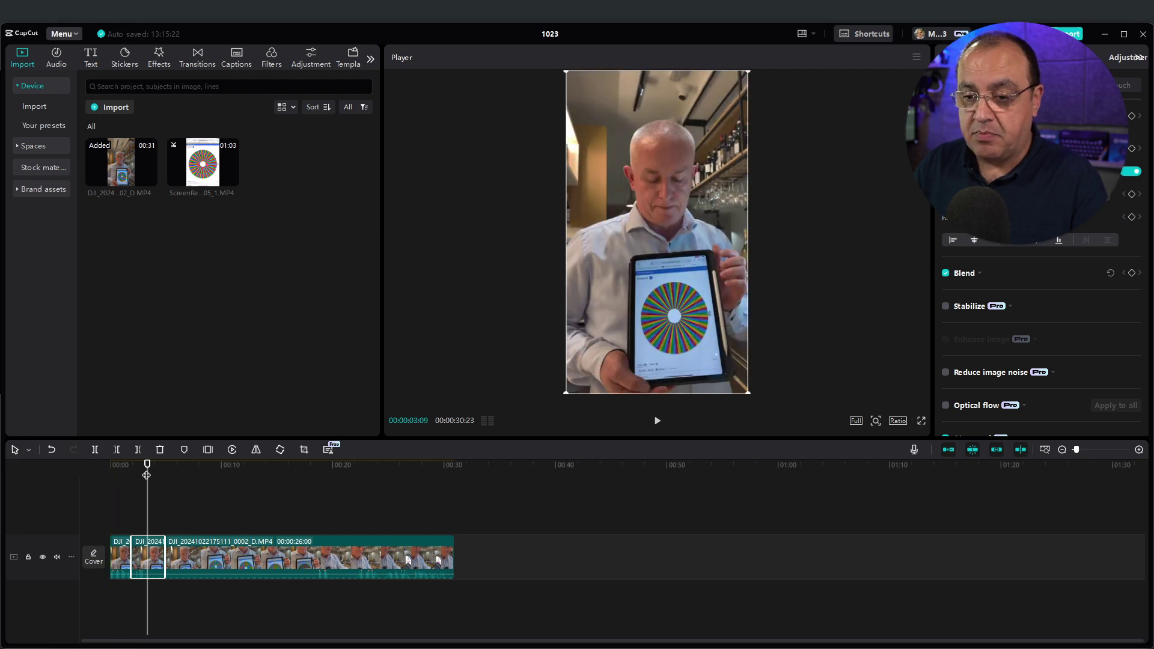
Rewind the preview, then drag the ScreenRecording onto an overlay track above the DJI footage
left_click_drag(147, 469, 89, 467)
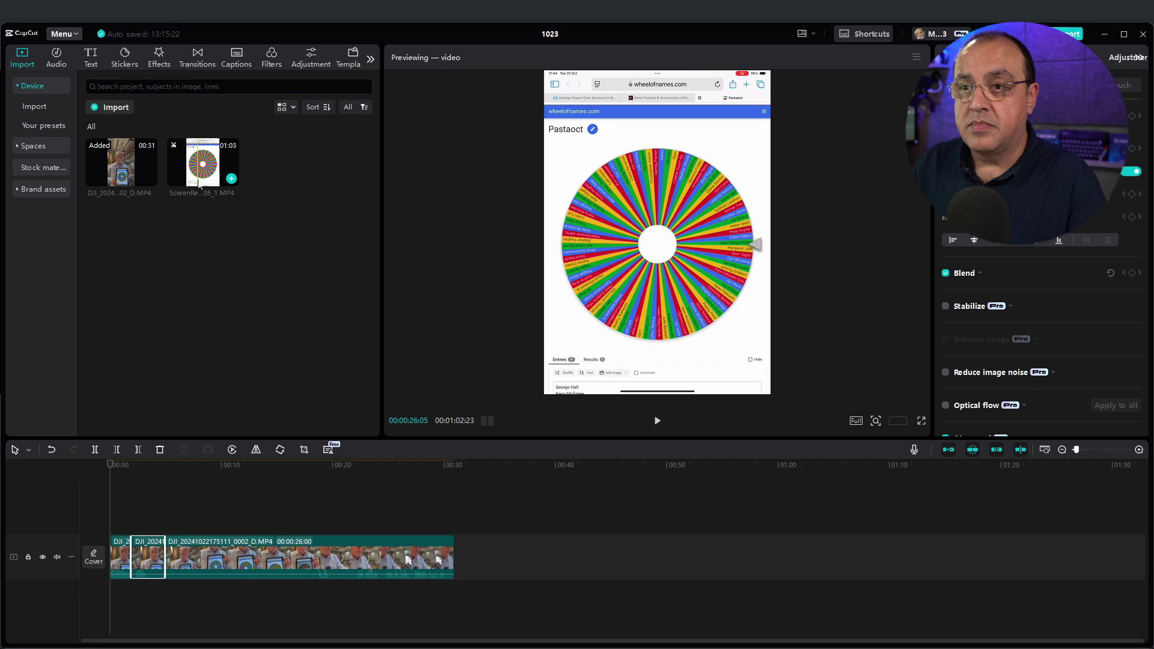
left_click(211, 192)
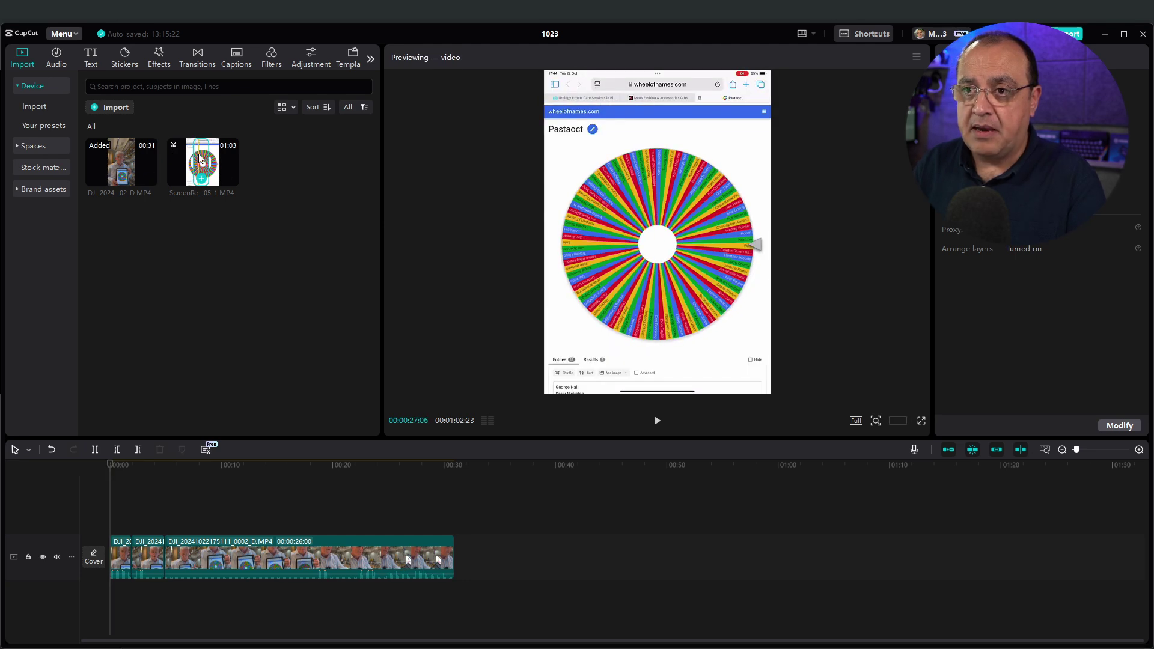
left_click_drag(199, 162, 210, 515)
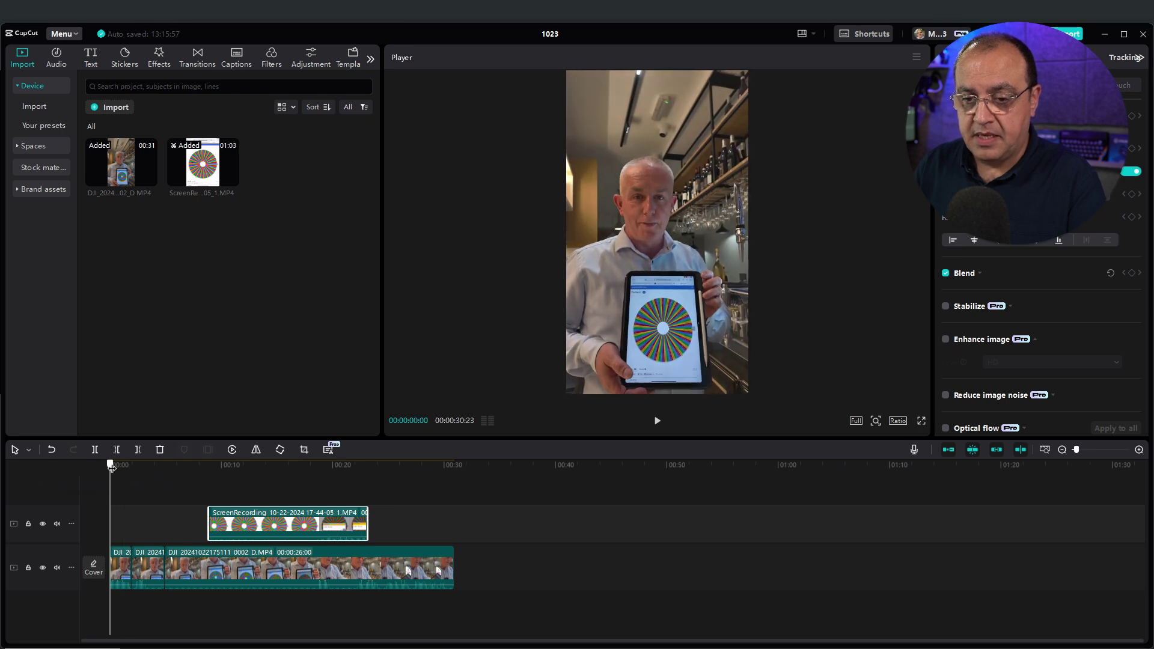
Move the playhead to 00:00:10:05 so the wheel overlay appears in the Player
left_click_drag(109, 466, 223, 489)
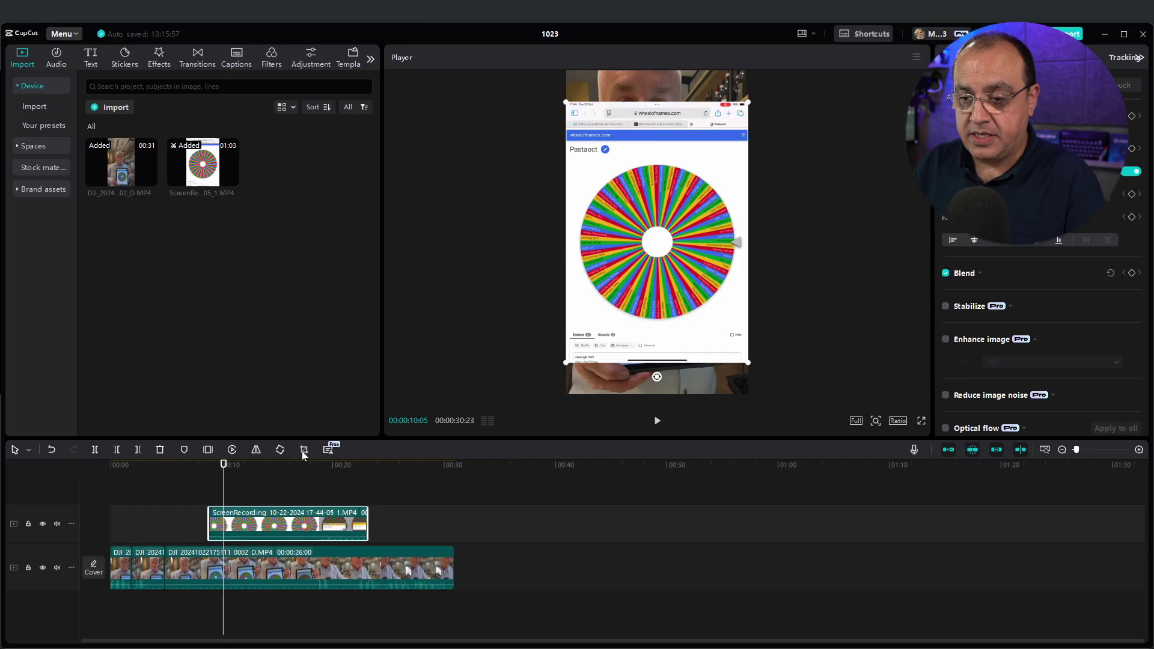
Crop the screen recording around the wheel, removing the browser header, page bottom and side margins
left_click(306, 448)
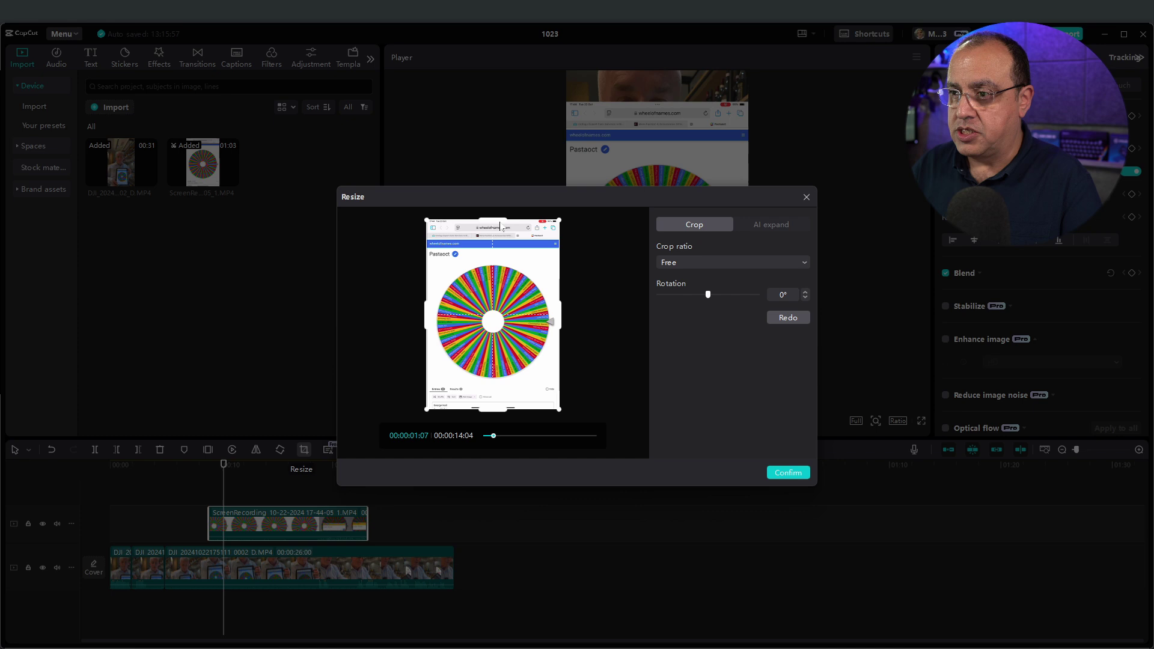
left_click_drag(505, 224, 506, 264)
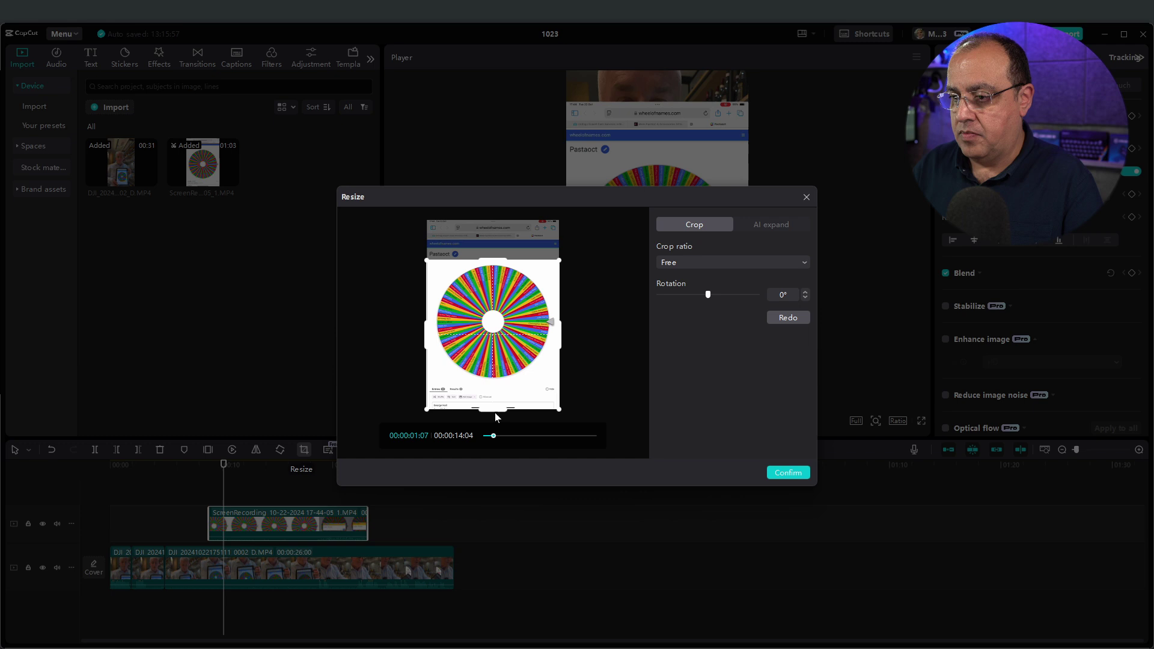
left_click_drag(498, 413, 499, 384)
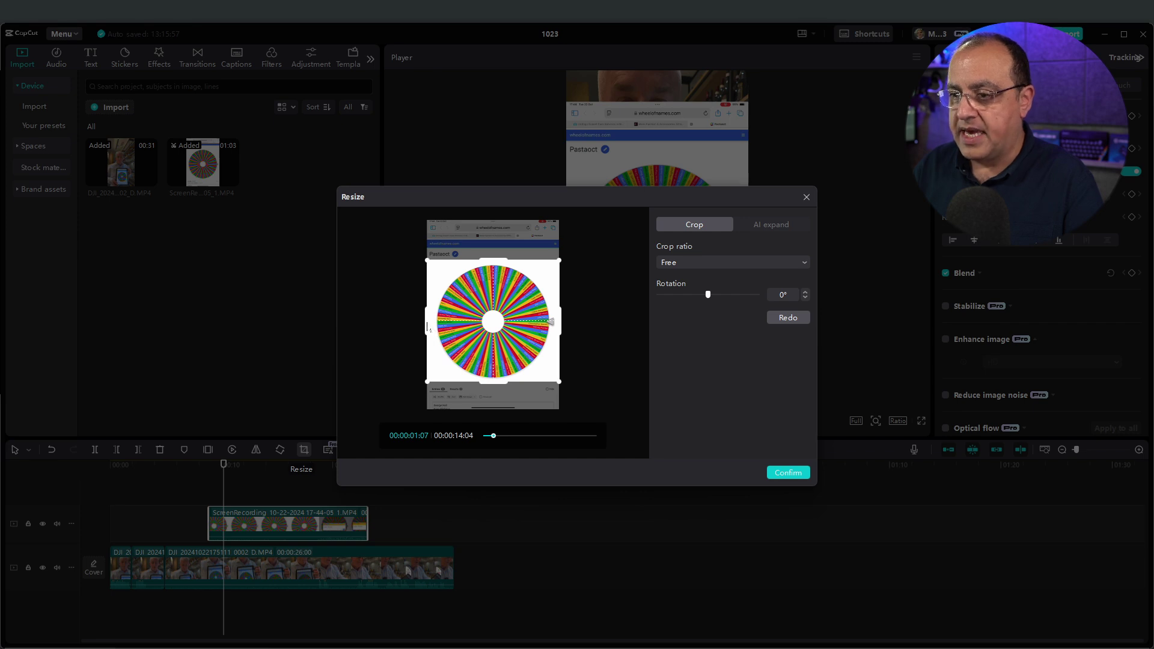
left_click_drag(428, 327, 434, 331)
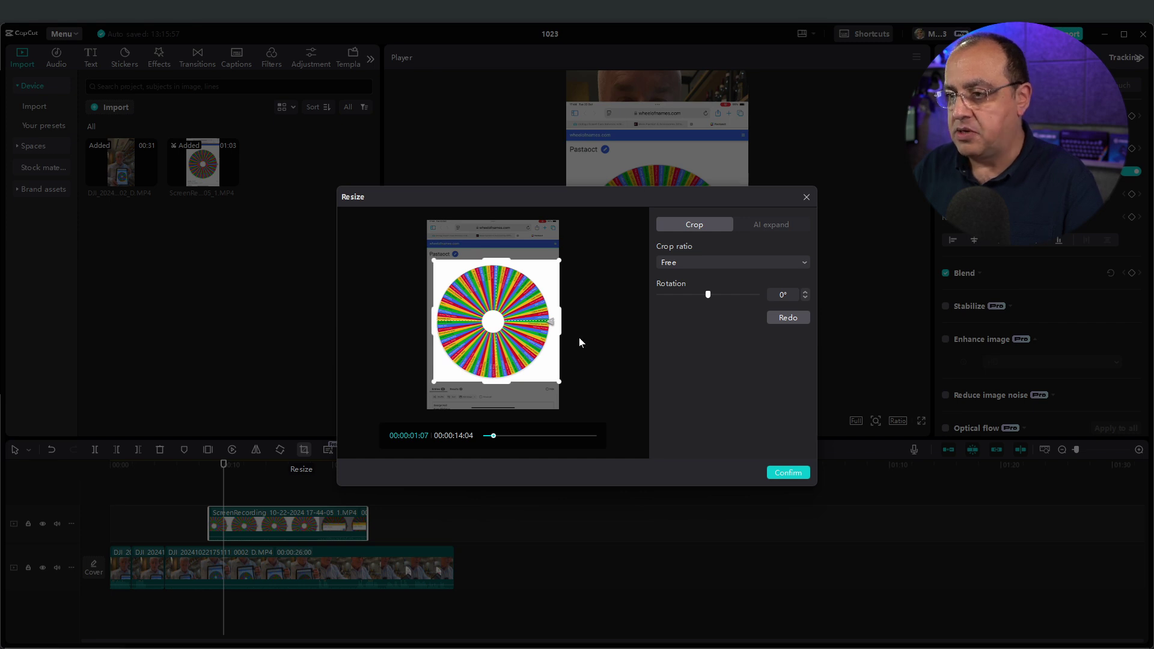
left_click_drag(562, 329, 557, 327)
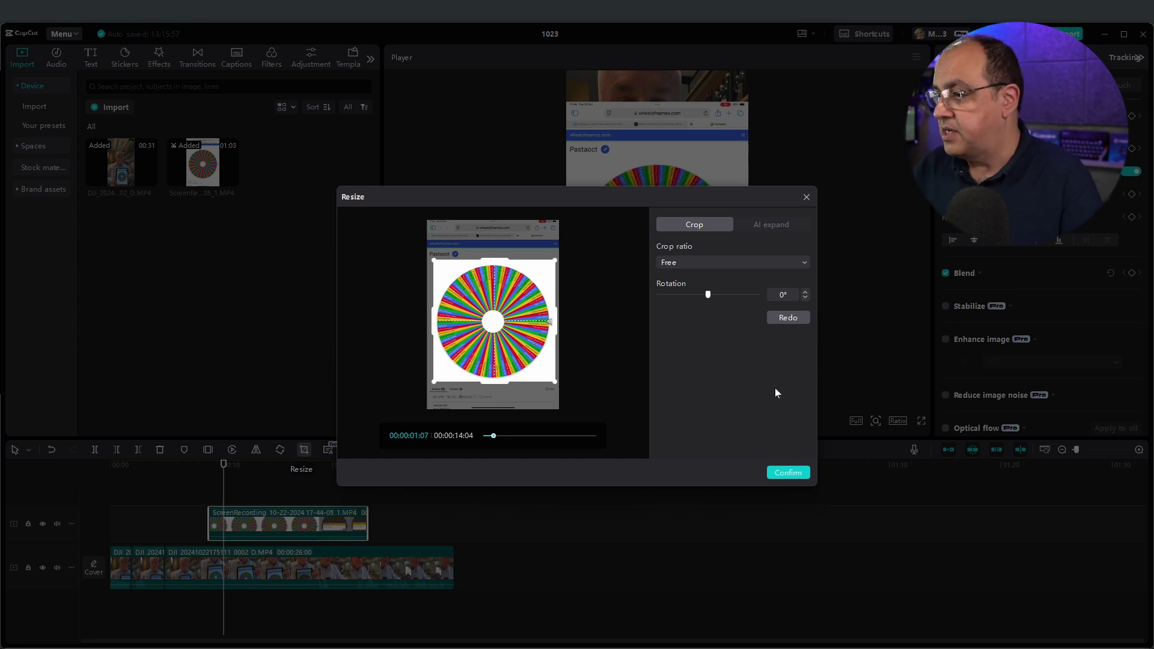
left_click(789, 474)
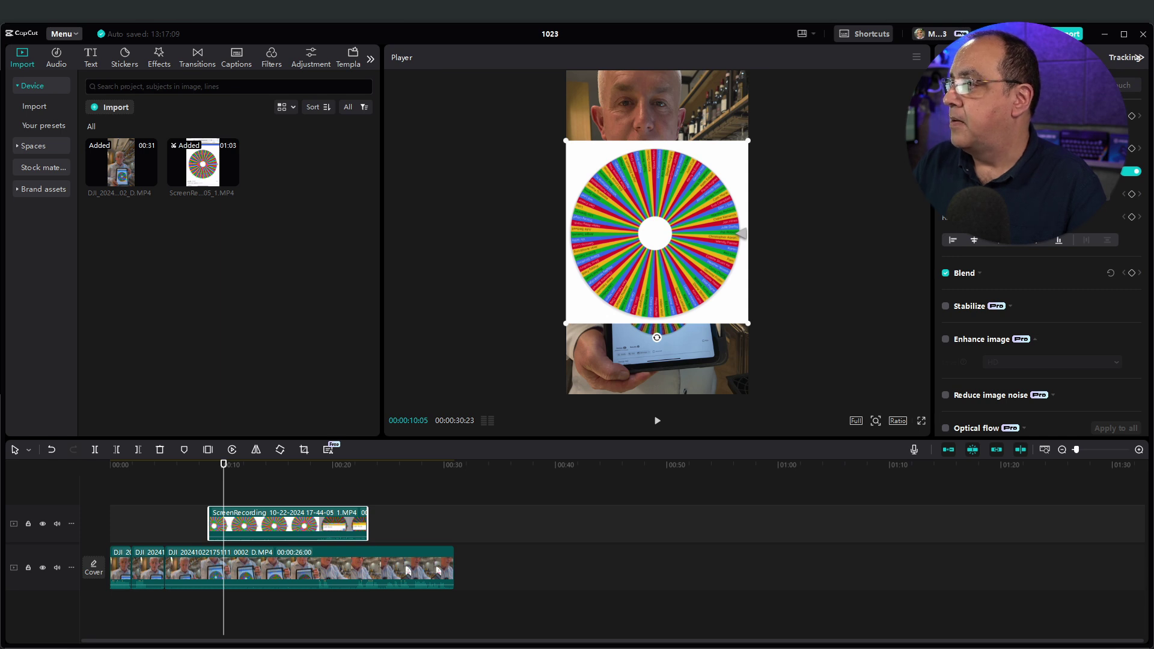
Show the Video > Remove BG options for the wheel overlay
left_click(1015, 85)
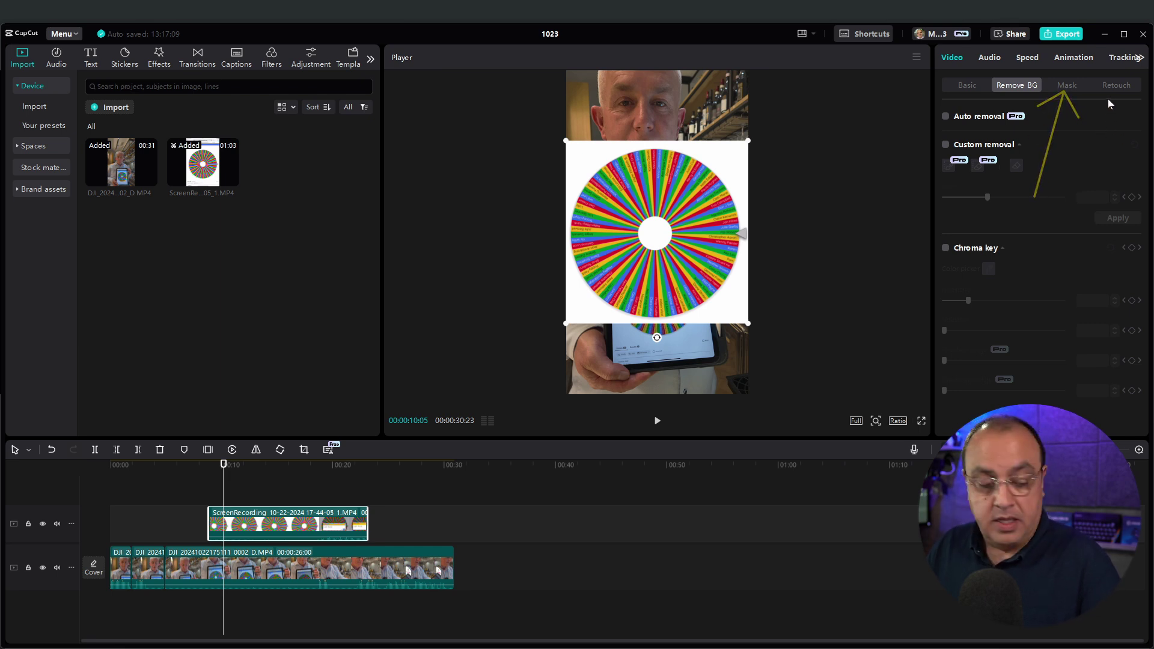
Apply a circle mask, enlarge the overlay to frame width and fit the mask onto the wheel
left_click(1066, 84)
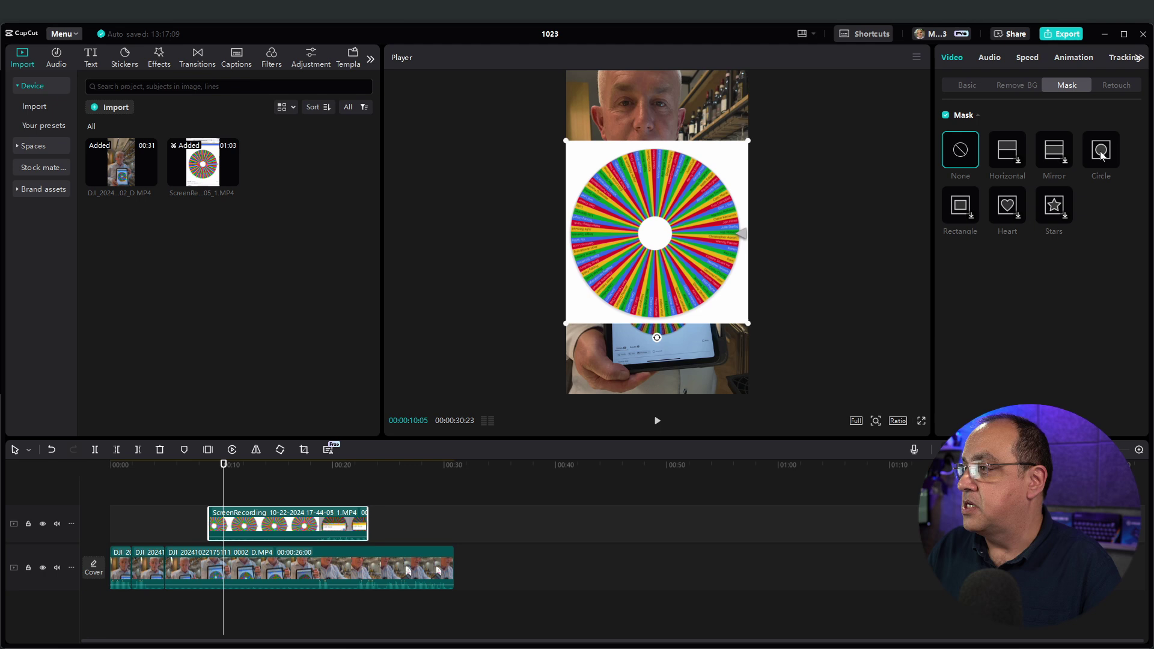
left_click(1101, 151)
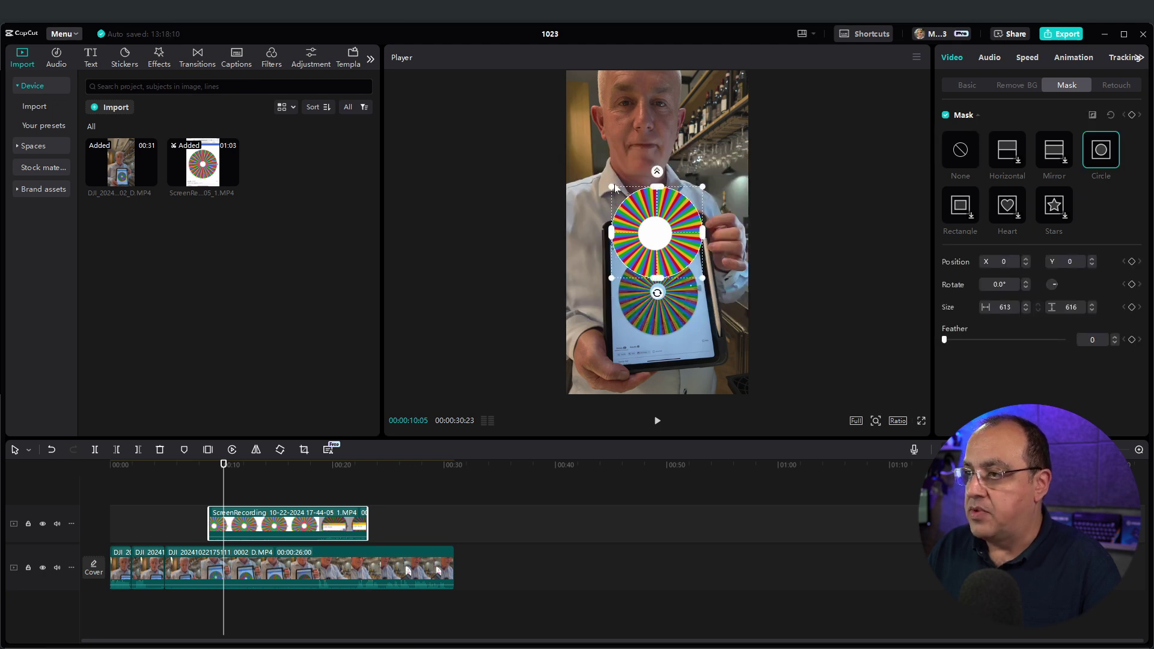
left_click_drag(612, 188, 564, 164)
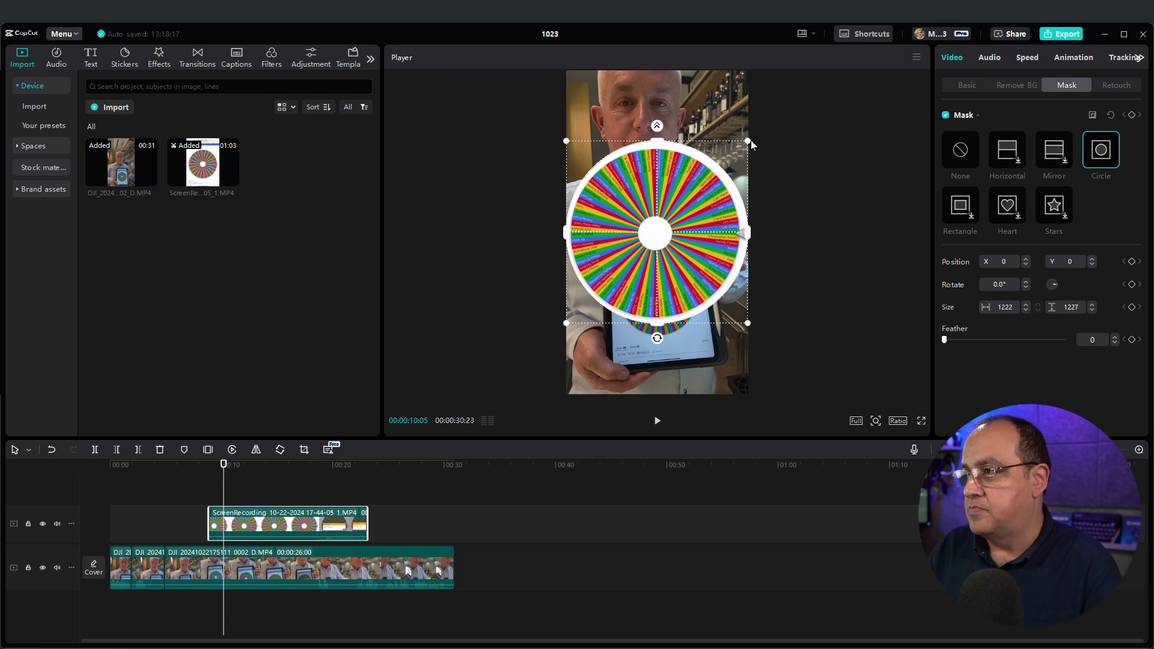
left_click_drag(747, 143, 741, 149)
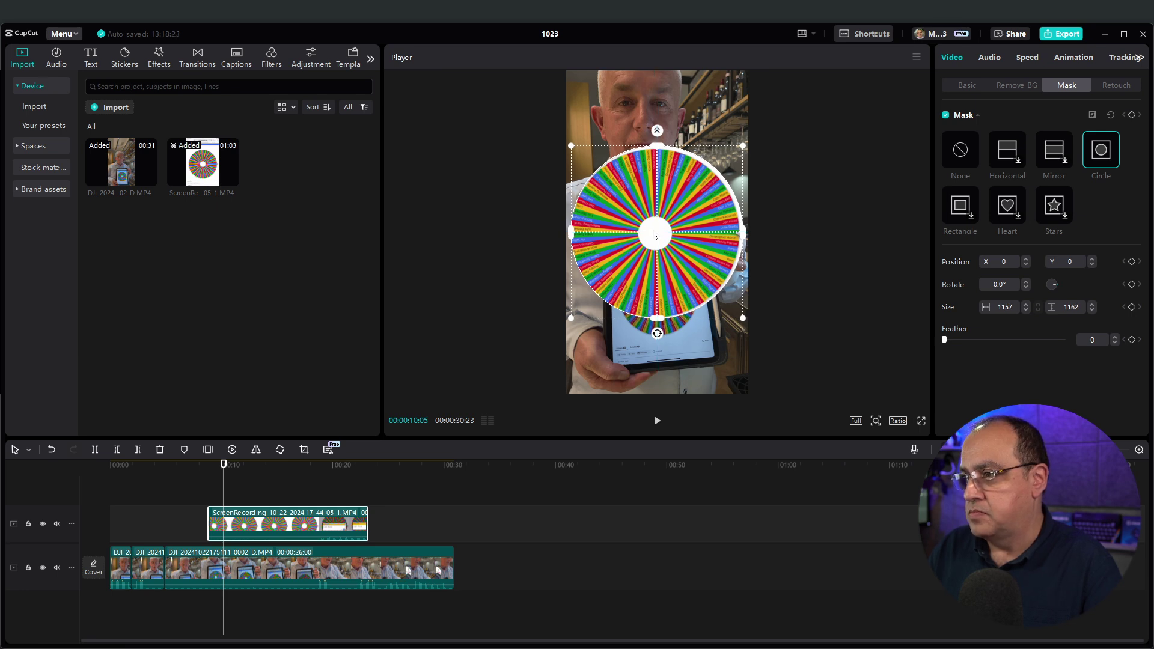
left_click_drag(653, 234, 651, 235)
key("Left")
key("Left")
key("Left")
key("Left")
key("Left")
key("Left")
key("Left")
key("Left")
key("Left")
key("Left")
key("Left")
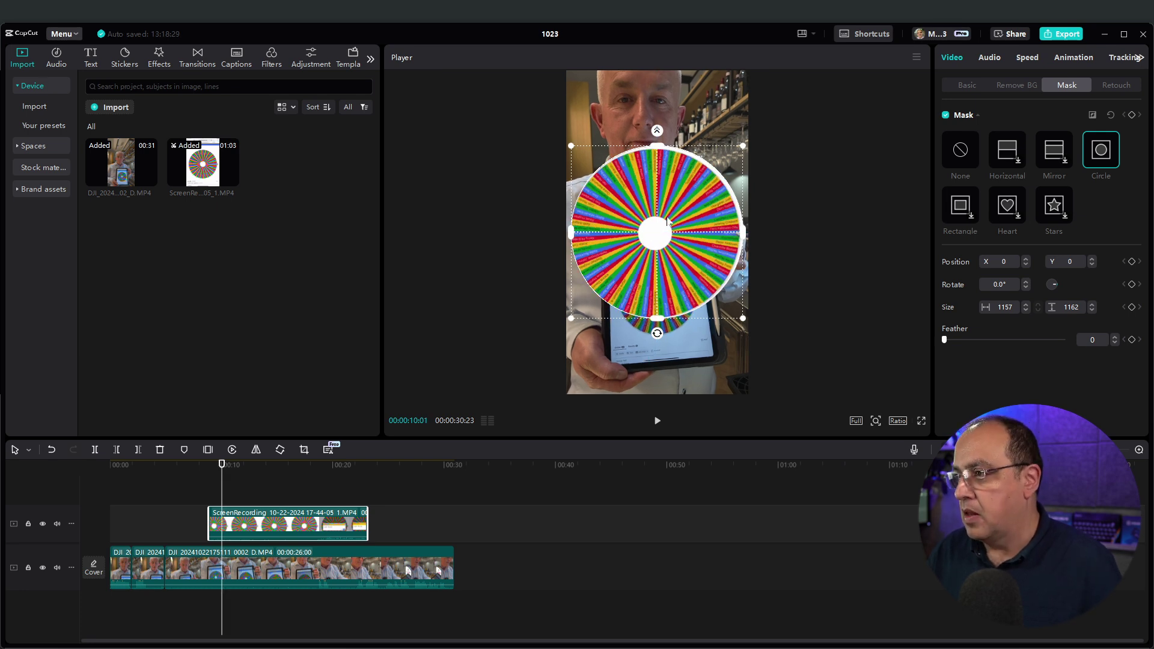
key("Left")
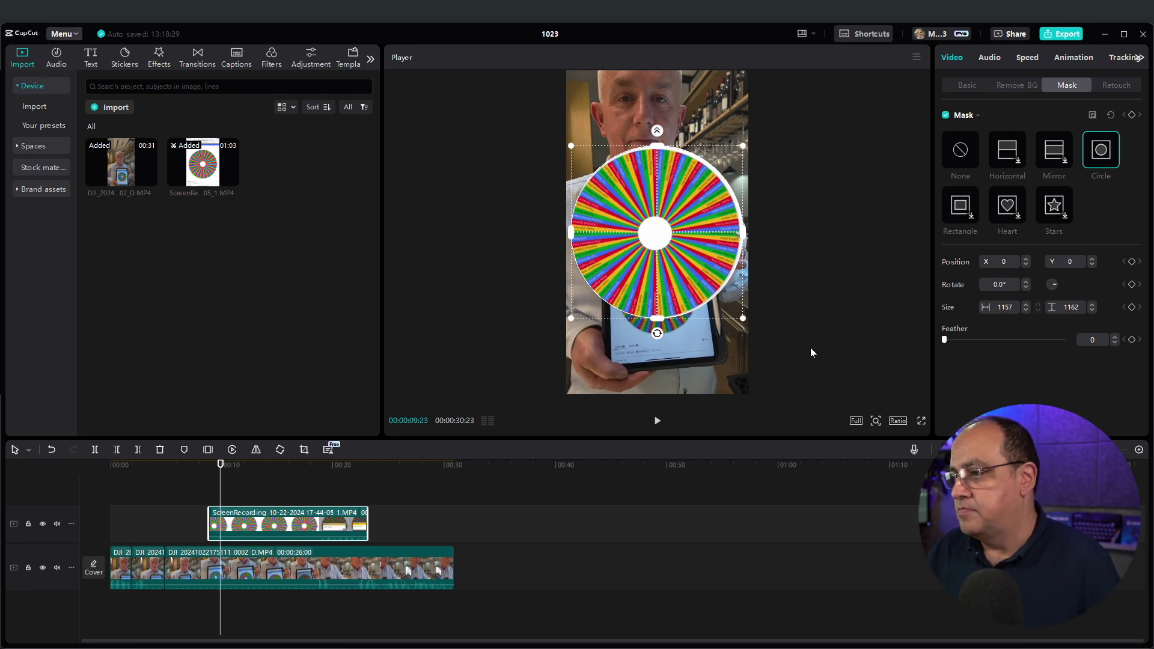
left_click(224, 466)
left_click_drag(224, 466, 189, 470)
key("space")
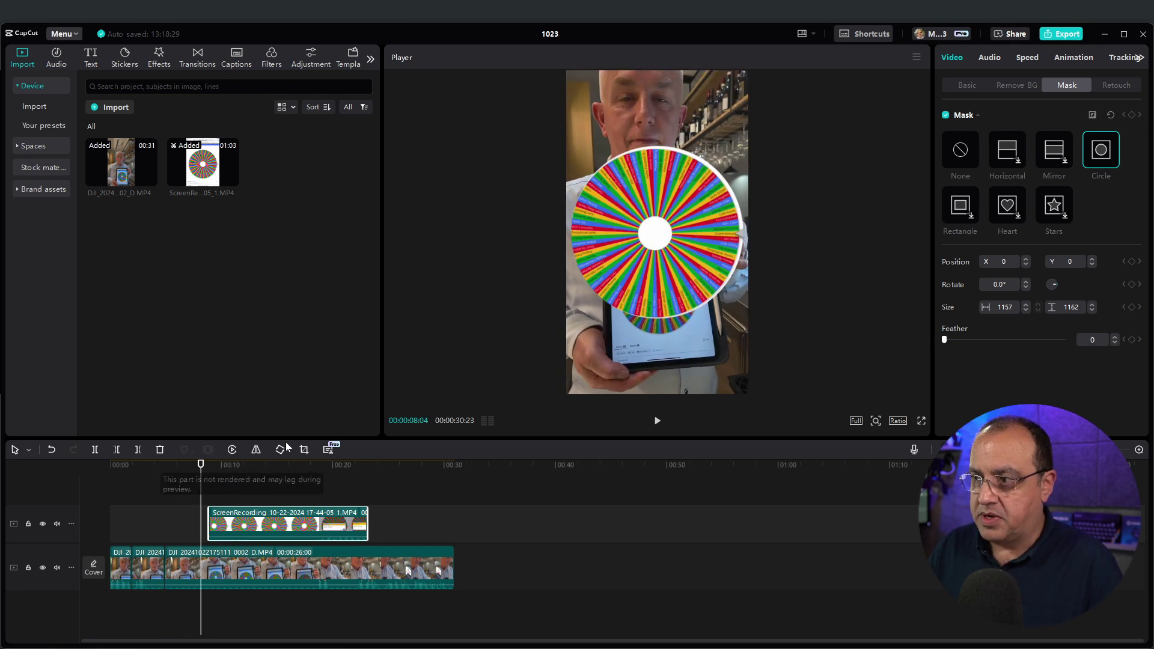